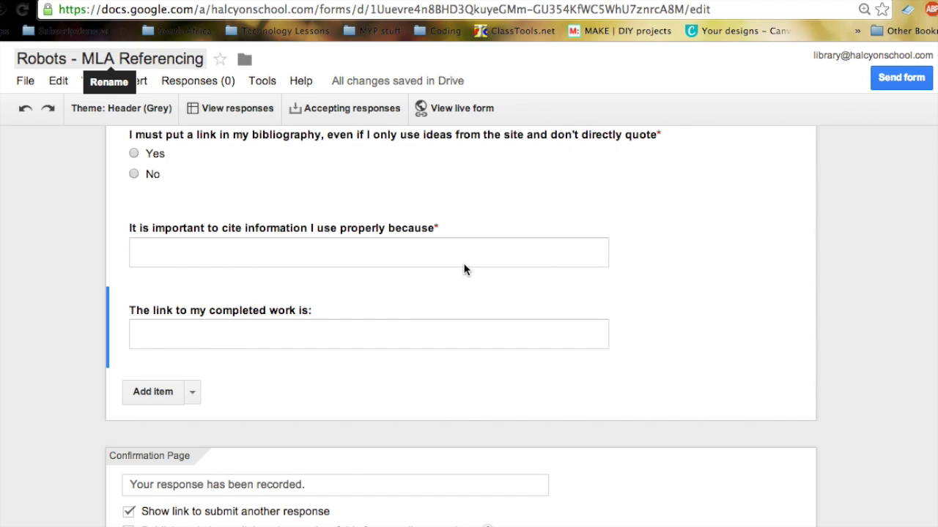
Review the questions of the Robots - MLA Referencing form from its settings down to the completed work link.
{"action": "scroll", "coordinate": [144, 302], "scroll_direction": "up", "scroll_amount": 10}
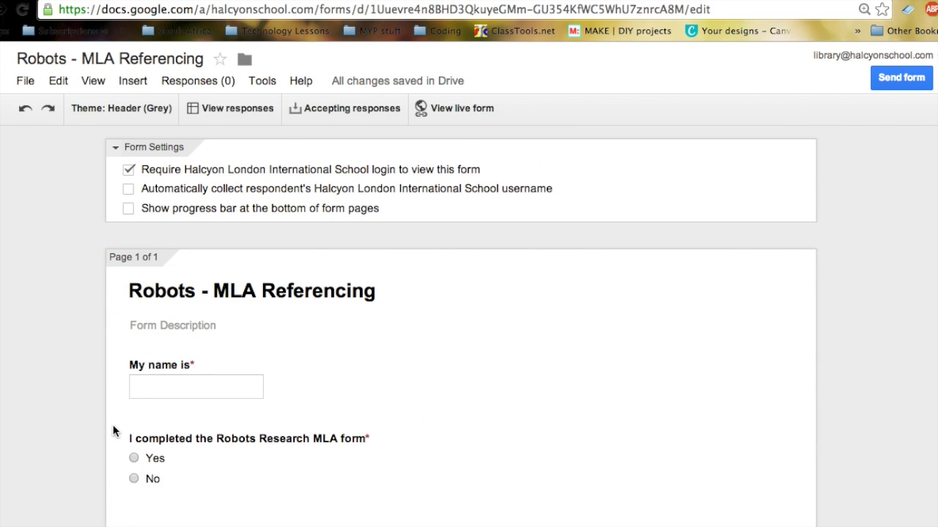
{"action": "scroll", "coordinate": [129, 386], "scroll_direction": "down", "scroll_amount": 2}
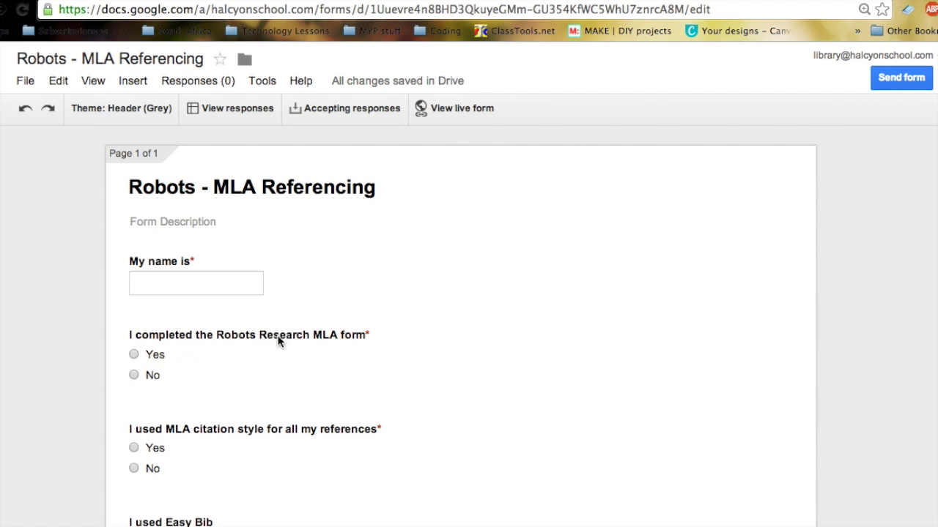
{"action": "scroll", "coordinate": [151, 377], "scroll_direction": "down", "scroll_amount": 5}
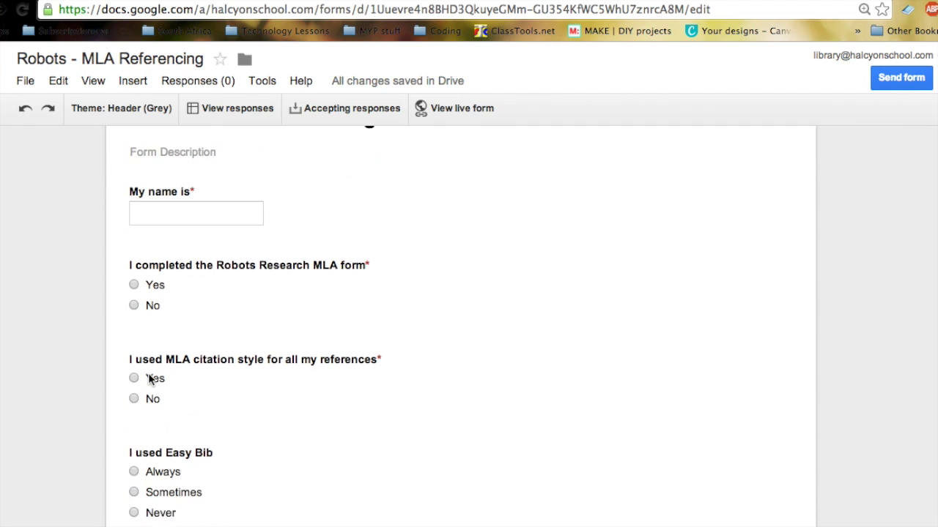
{"action": "scroll", "coordinate": [148, 375], "scroll_direction": "down", "scroll_amount": 1}
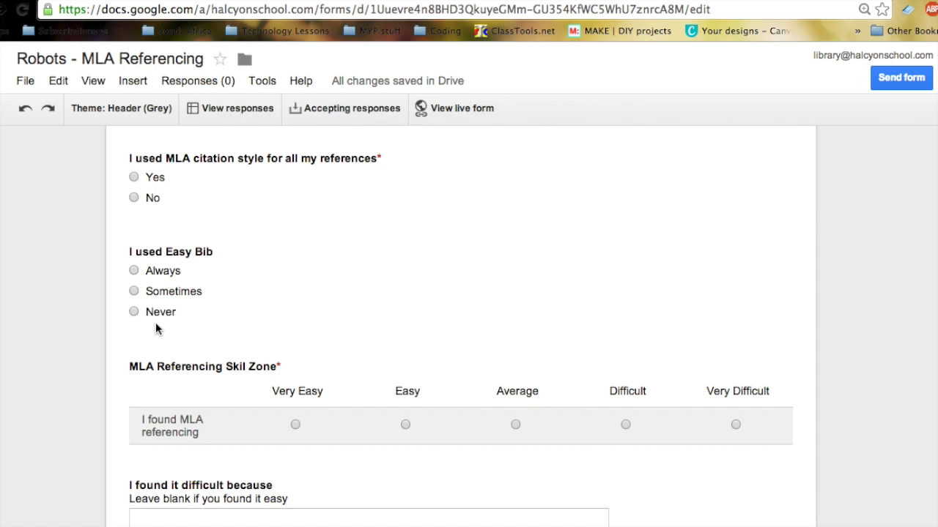
{"action": "scroll", "coordinate": [155, 326], "scroll_direction": "down", "scroll_amount": 2}
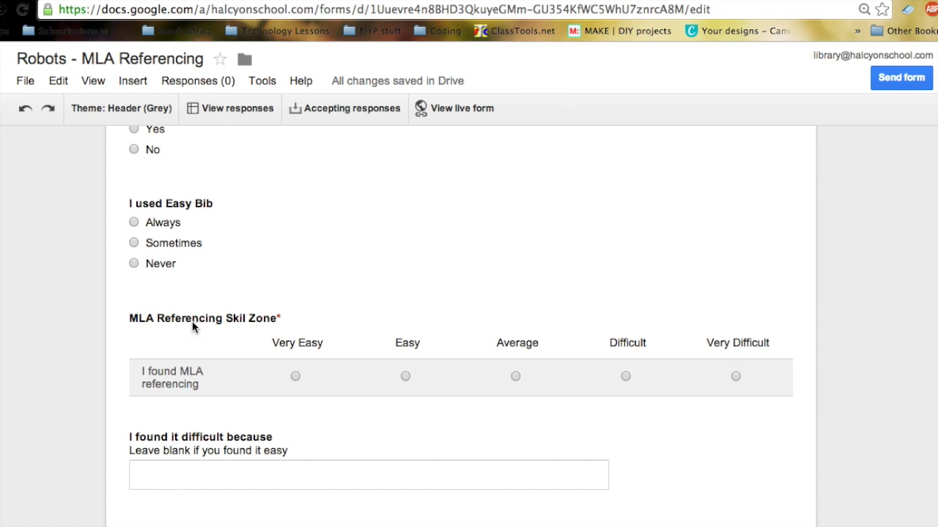
{"action": "scroll", "coordinate": [196, 328], "scroll_direction": "down", "scroll_amount": 5}
Correct the grid question's title to "MLA Referencing Skill Zone" and finish editing the question.
{"action": "scroll", "coordinate": [260, 251], "scroll_direction": "up", "scroll_amount": 8}
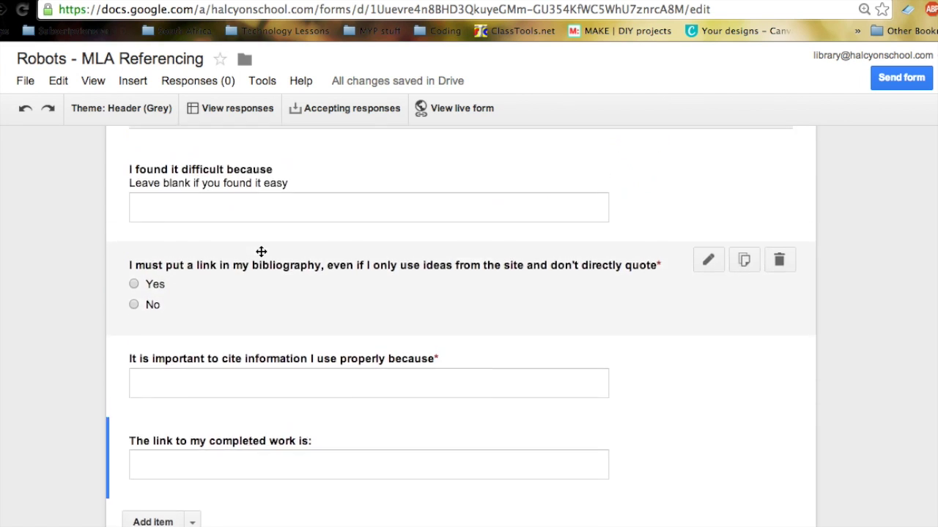
{"action": "left_click", "coordinate": [705, 219]}
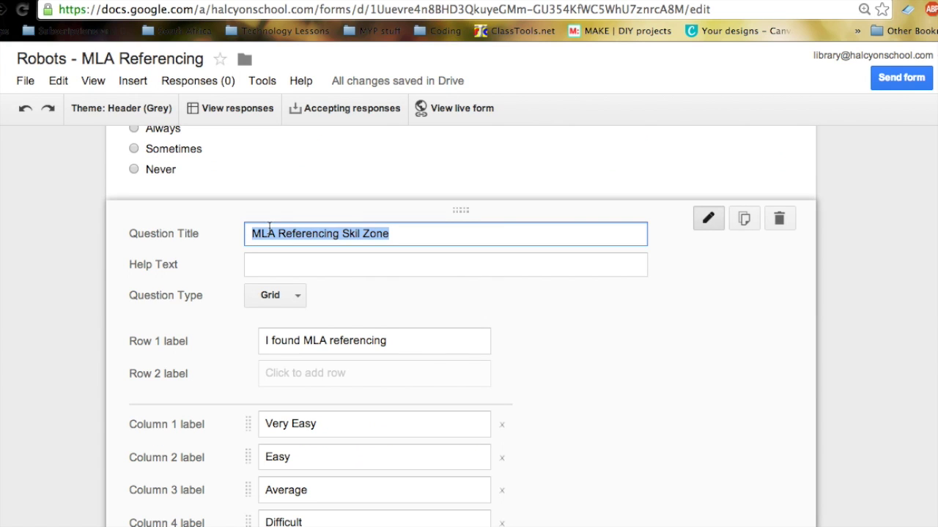
{"action": "left_click", "coordinate": [361, 234]}
{"action": "type", "text": "l"}
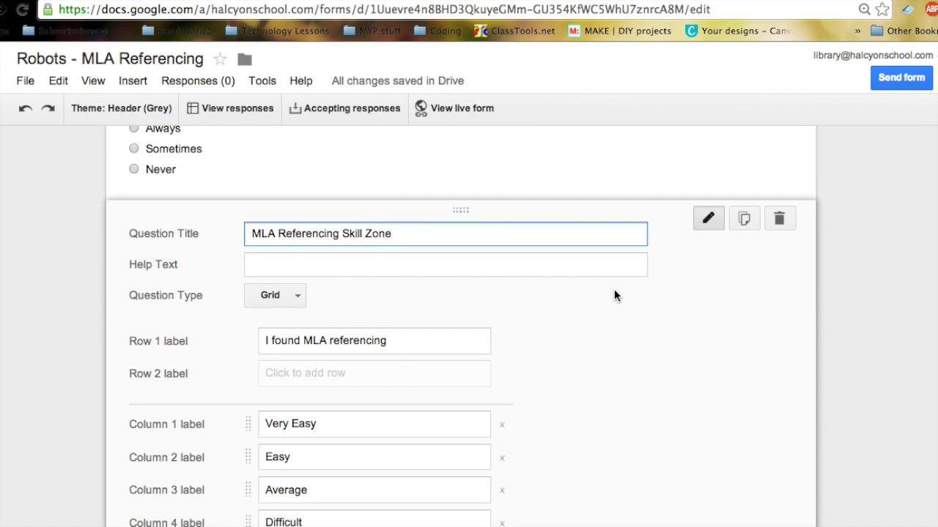
{"action": "left_click", "coordinate": [578, 288]}
{"action": "scroll", "coordinate": [422, 365], "scroll_direction": "down", "scroll_amount": 3}
{"action": "scroll", "coordinate": [422, 367], "scroll_direction": "down", "scroll_amount": 3}
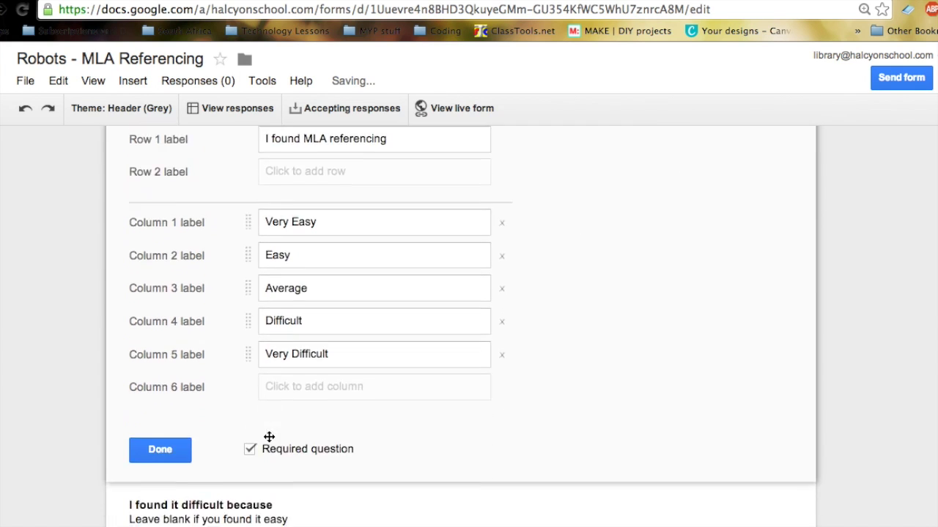
{"action": "left_click", "coordinate": [156, 444]}
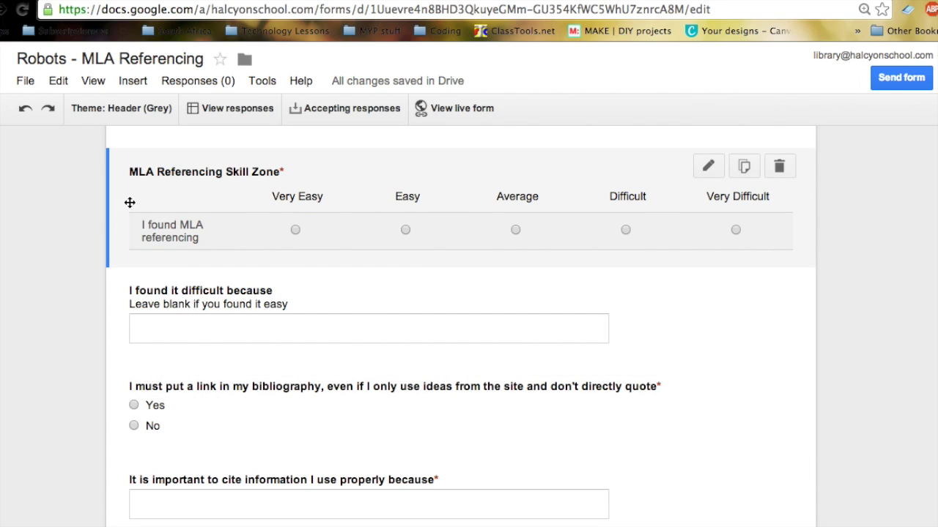
Inspect the settings of the "I found it difficult because" question, close it without changes, and review the questions after it.
{"action": "left_click", "coordinate": [201, 297]}
{"action": "scroll", "coordinate": [212, 440], "scroll_direction": "down", "scroll_amount": 2}
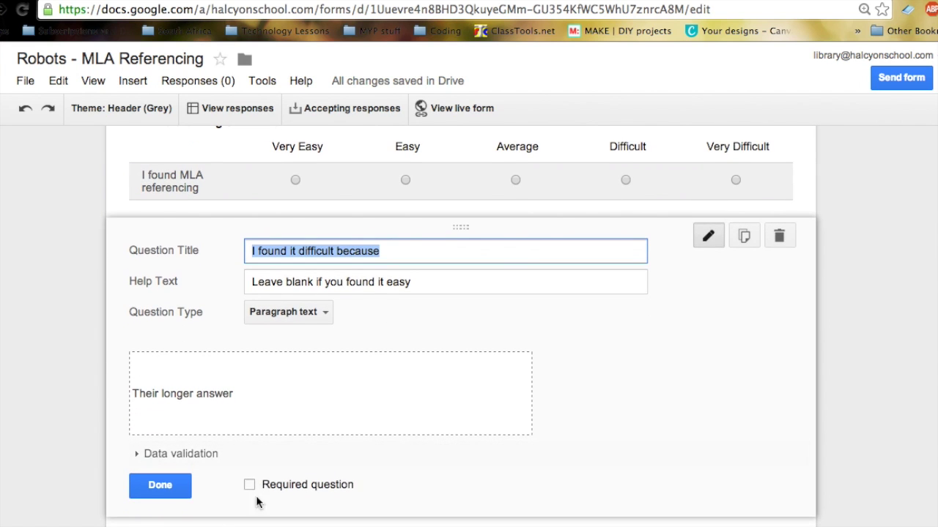
{"action": "left_click", "coordinate": [154, 490]}
{"action": "scroll", "coordinate": [349, 268], "scroll_direction": "up", "scroll_amount": 2}
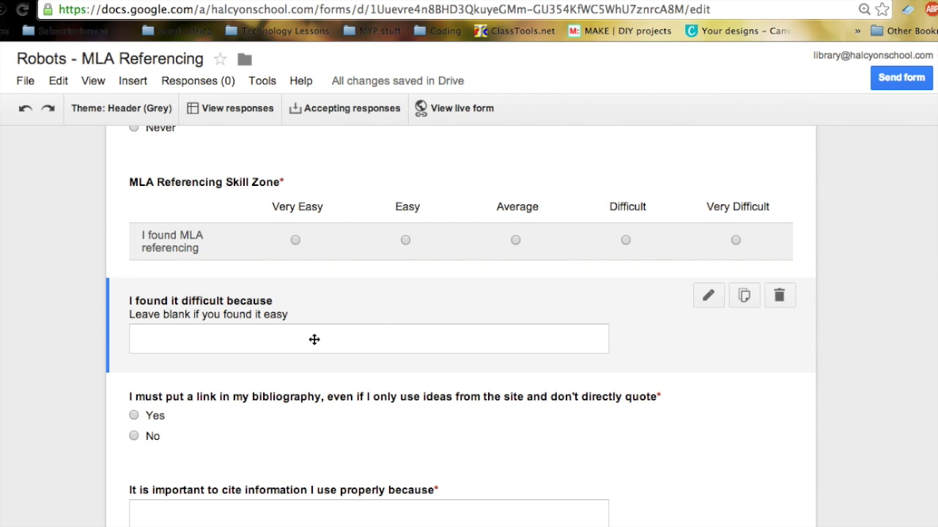
{"action": "scroll", "coordinate": [244, 396], "scroll_direction": "down", "scroll_amount": 2}
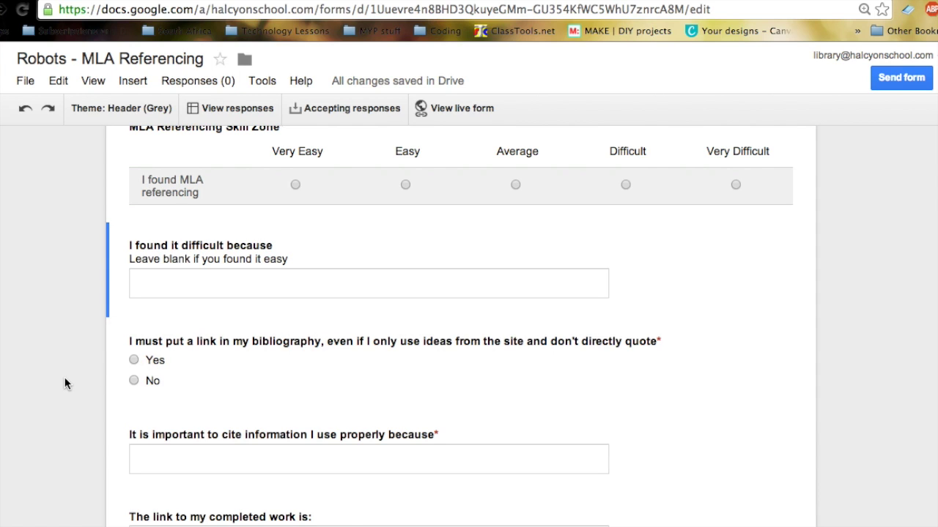
{"action": "scroll", "coordinate": [64, 377], "scroll_direction": "down", "scroll_amount": 2}
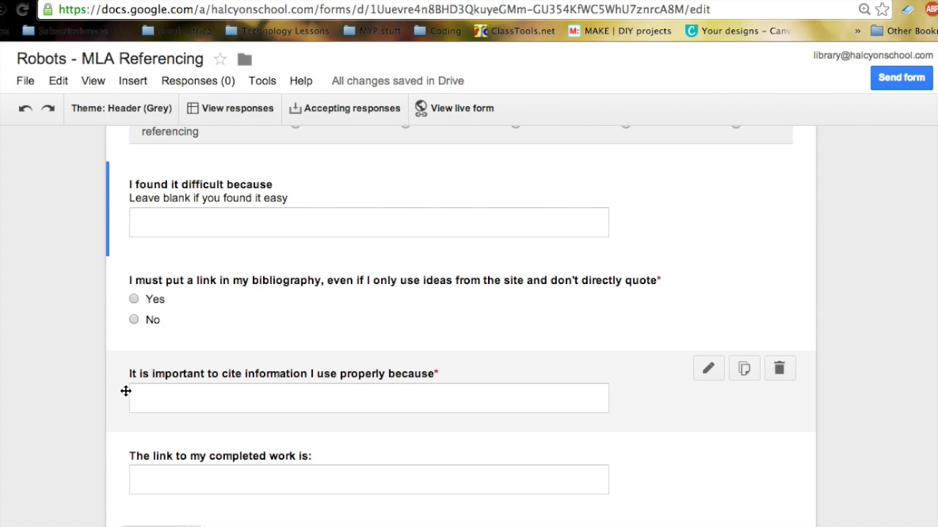
{"action": "scroll", "coordinate": [128, 388], "scroll_direction": "down", "scroll_amount": 2}
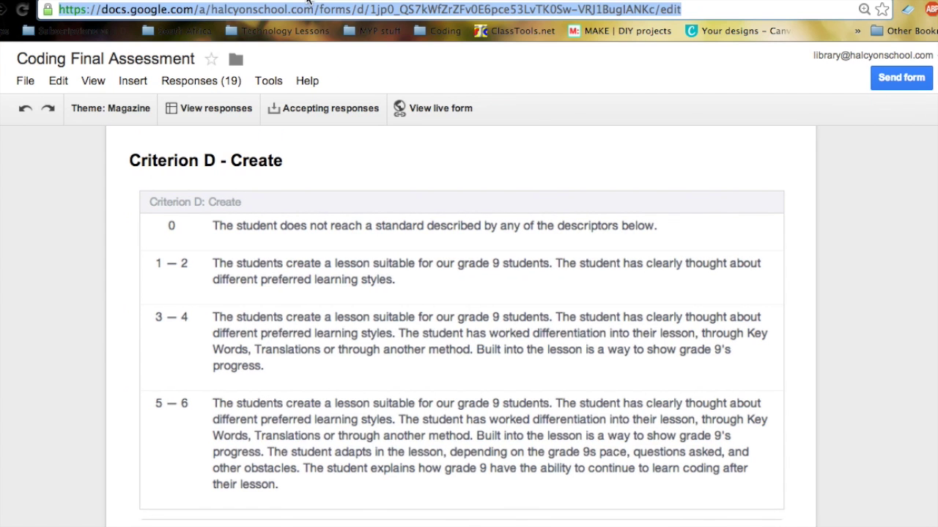
Examine the Criterion D - Create marking scheme and the questions below it in the Coding Final Assessment form.
{"action": "scroll", "coordinate": [210, 216], "scroll_direction": "up", "scroll_amount": 10}
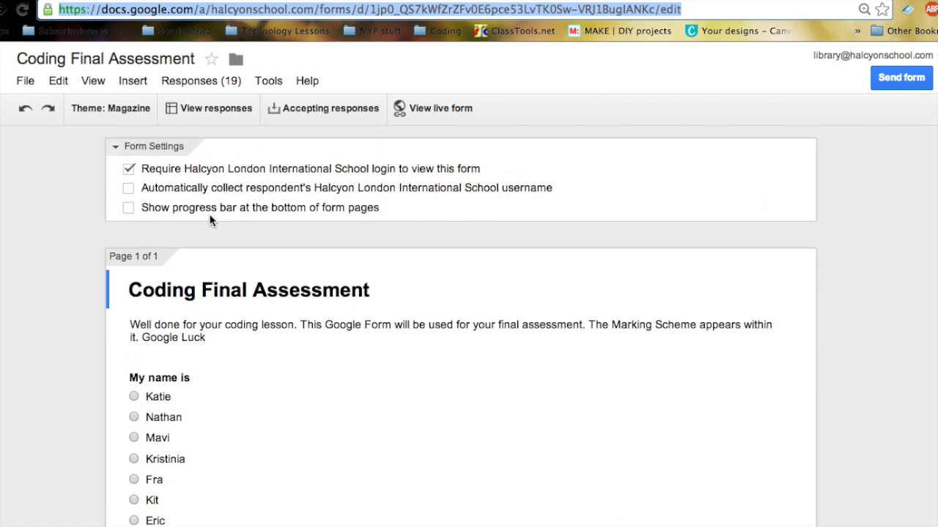
{"action": "scroll", "coordinate": [210, 216], "scroll_direction": "down", "scroll_amount": 11}
{"action": "scroll", "coordinate": [202, 325], "scroll_direction": "up", "scroll_amount": 2}
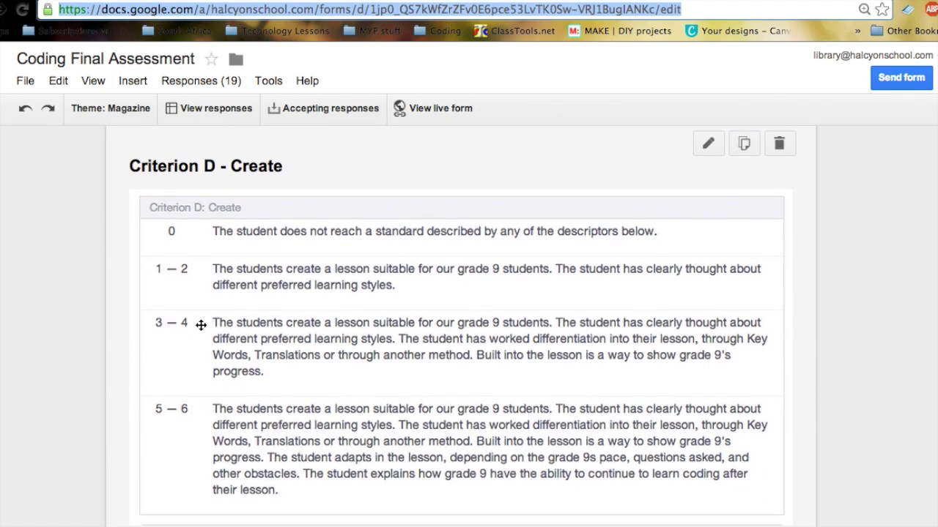
{"action": "scroll", "coordinate": [205, 439], "scroll_direction": "down", "scroll_amount": 1}
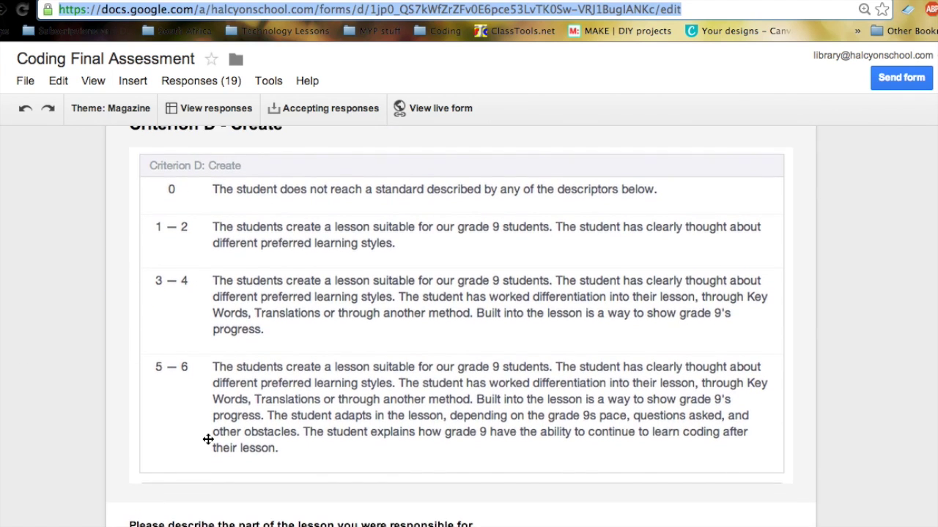
{"action": "scroll", "coordinate": [274, 330], "scroll_direction": "down", "scroll_amount": 4}
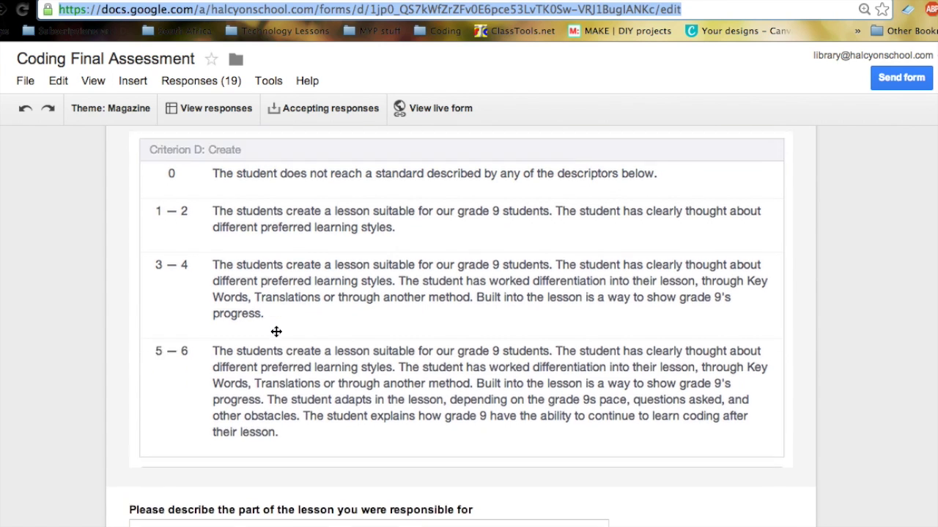
{"action": "scroll", "coordinate": [276, 329], "scroll_direction": "down", "scroll_amount": 4}
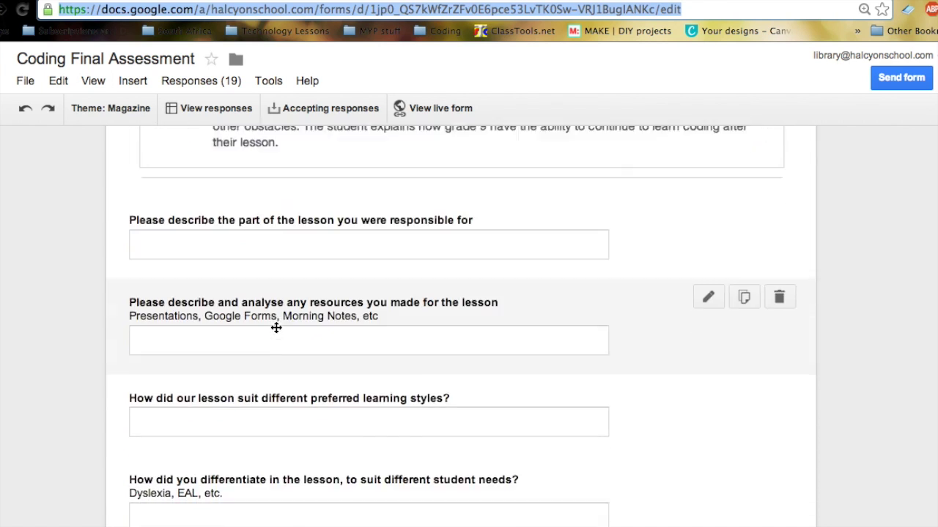
{"action": "scroll", "coordinate": [216, 347], "scroll_direction": "up", "scroll_amount": 5}
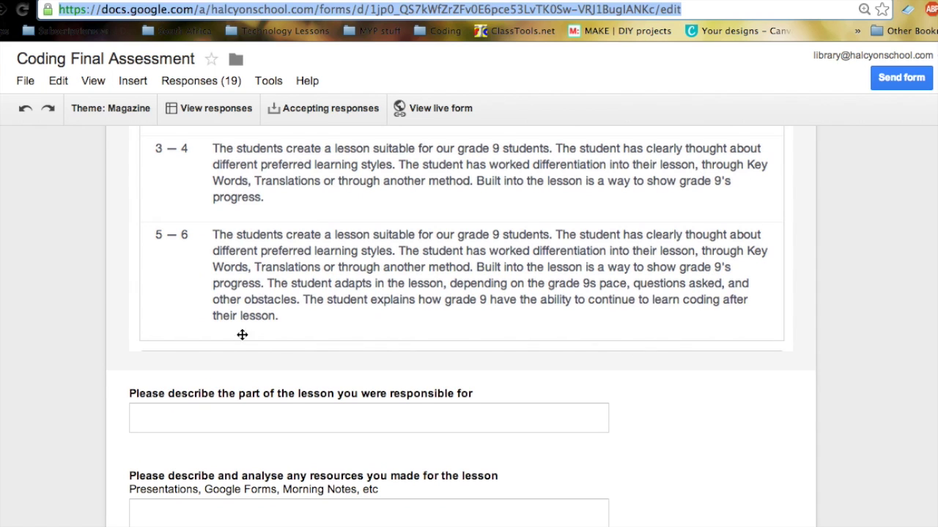
{"action": "scroll", "coordinate": [222, 289], "scroll_direction": "down", "scroll_amount": 4}
{"action": "scroll", "coordinate": [221, 288], "scroll_direction": "down", "scroll_amount": 6}
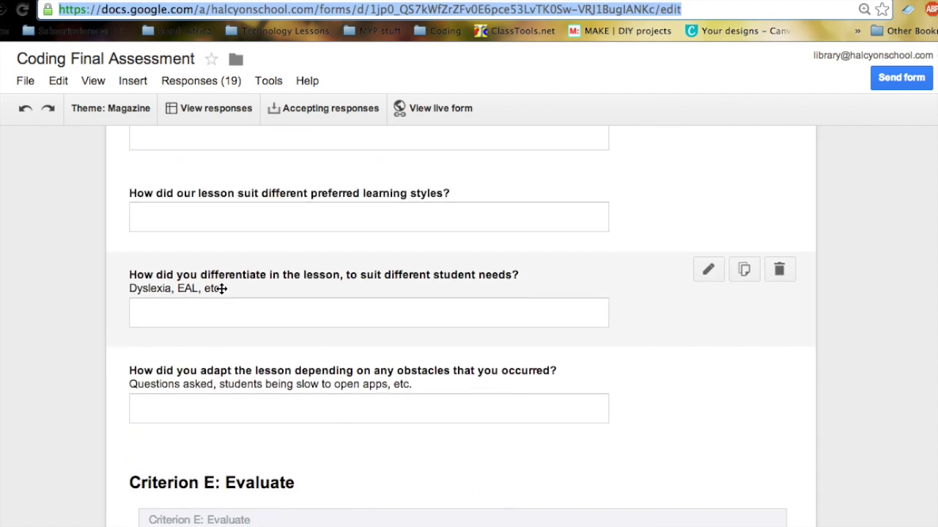
{"action": "scroll", "coordinate": [220, 324], "scroll_direction": "up", "scroll_amount": 11}
{"action": "scroll", "coordinate": [243, 362], "scroll_direction": "down", "scroll_amount": 15}
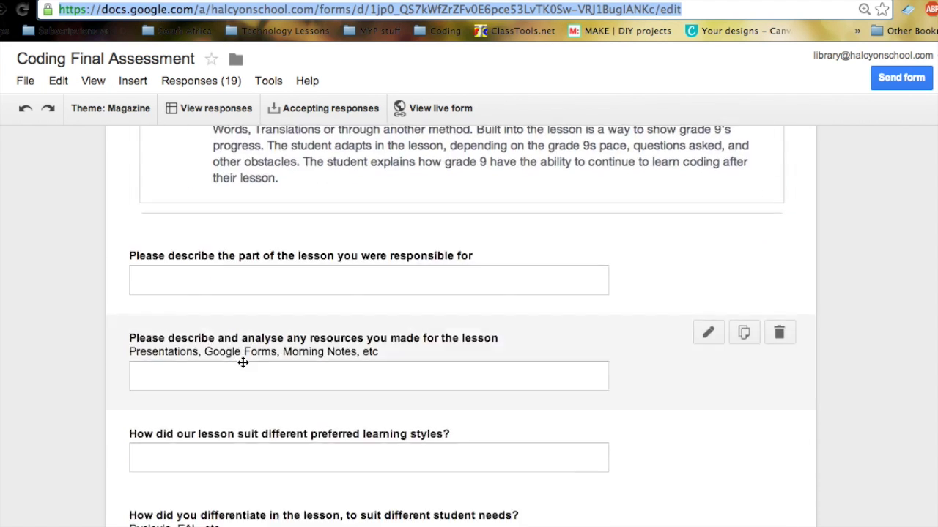
Examine the Criterion E: Evaluate marking scheme and its follow-up questions in the Coding Final Assessment form.
{"action": "scroll", "coordinate": [242, 361], "scroll_direction": "down", "scroll_amount": 10}
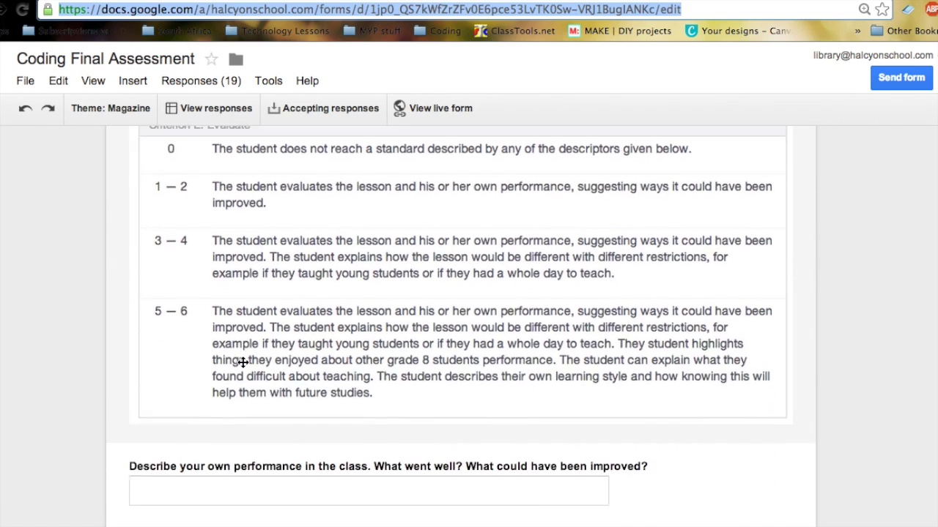
{"action": "scroll", "coordinate": [243, 361], "scroll_direction": "up", "scroll_amount": 11}
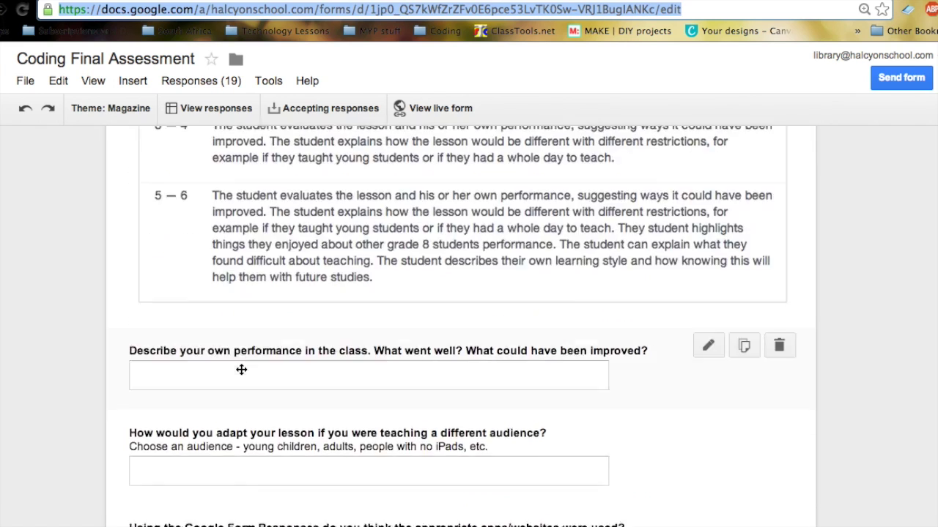
{"action": "scroll", "coordinate": [241, 370], "scroll_direction": "down", "scroll_amount": 2}
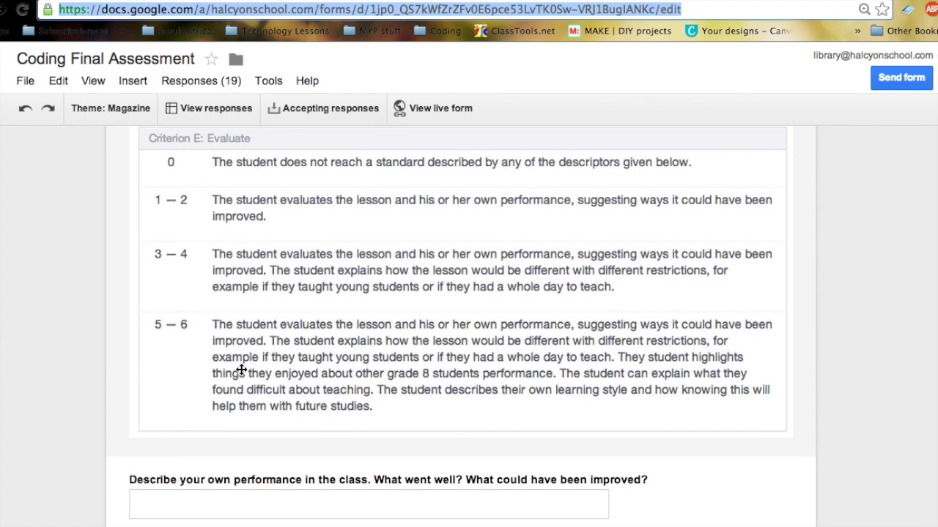
{"action": "scroll", "coordinate": [241, 370], "scroll_direction": "up", "scroll_amount": 1}
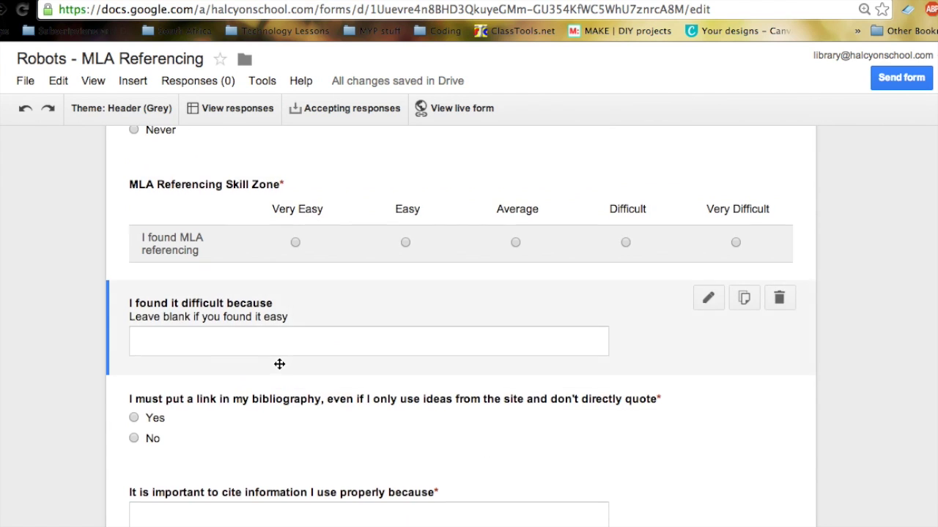
Compare the Robots - MLA Referencing form with the Coding Final Assessment form, then return to it and review its opening questions.
{"action": "scroll", "coordinate": [278, 362], "scroll_direction": "up", "scroll_amount": 1}
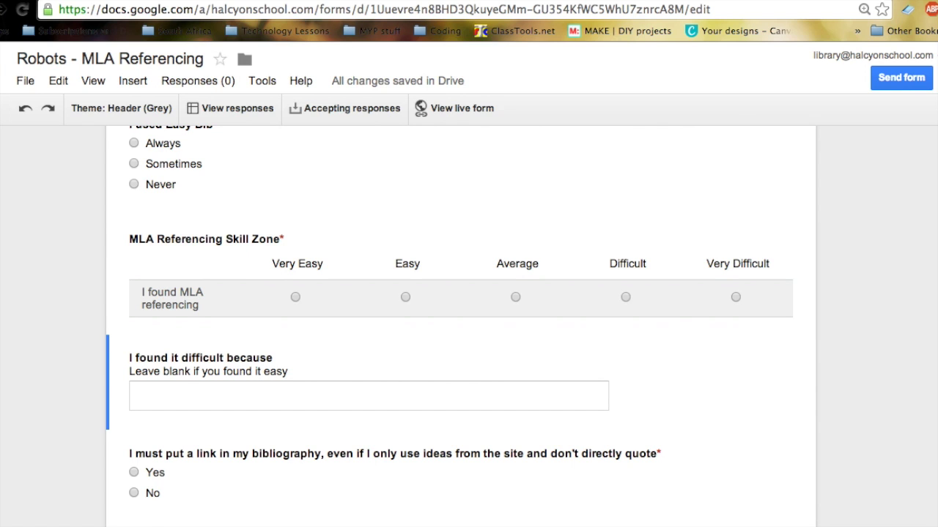
{"action": "left_click", "coordinate": [336, 1]}
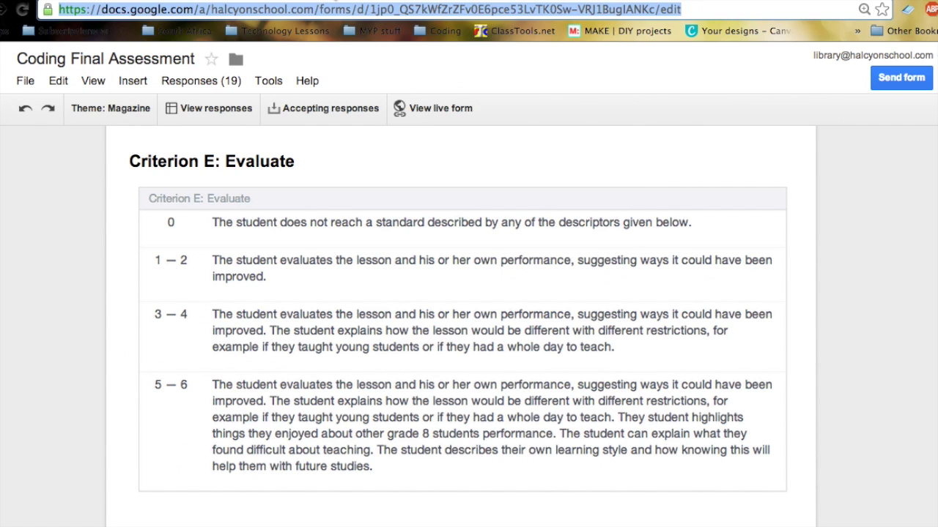
{"action": "left_click", "coordinate": [293, 0]}
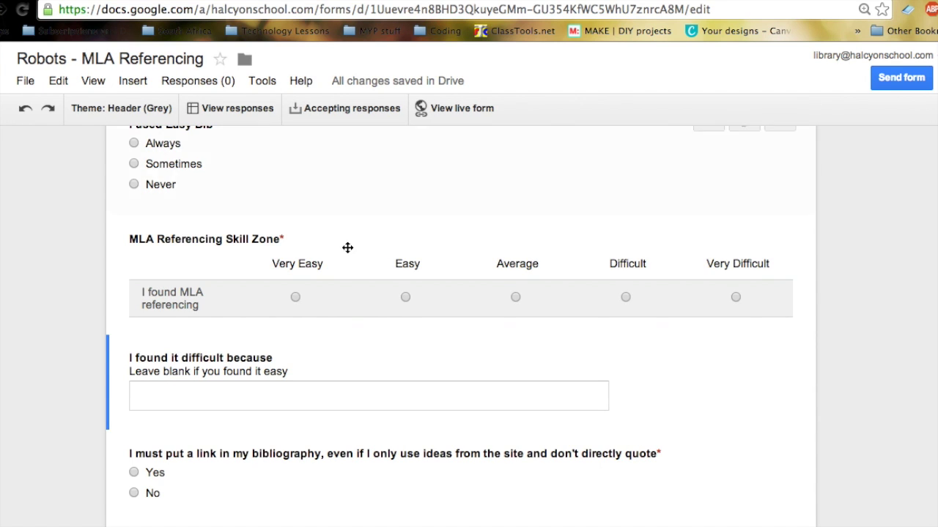
{"action": "scroll", "coordinate": [345, 247], "scroll_direction": "up", "scroll_amount": 5}
{"action": "scroll", "coordinate": [324, 289], "scroll_direction": "up", "scroll_amount": 1}
{"action": "scroll", "coordinate": [325, 289], "scroll_direction": "down", "scroll_amount": 5}
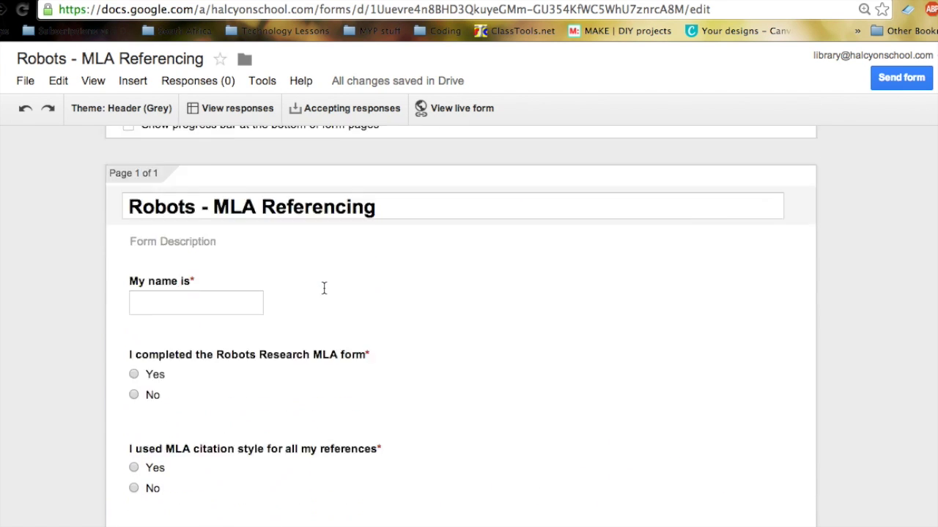